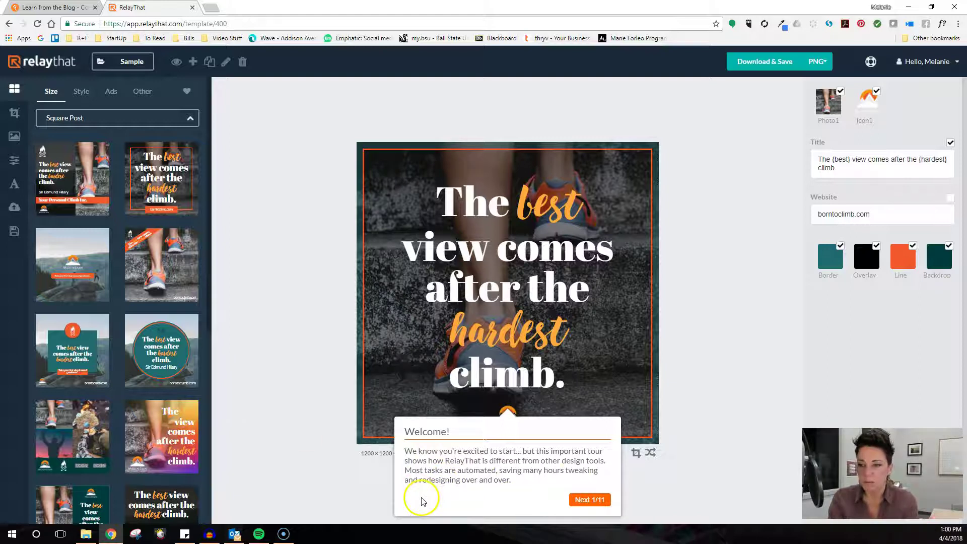
Step: Start the guided tour and, at Project Selector, switch to the default project and back to Sample
left_click(598, 507)
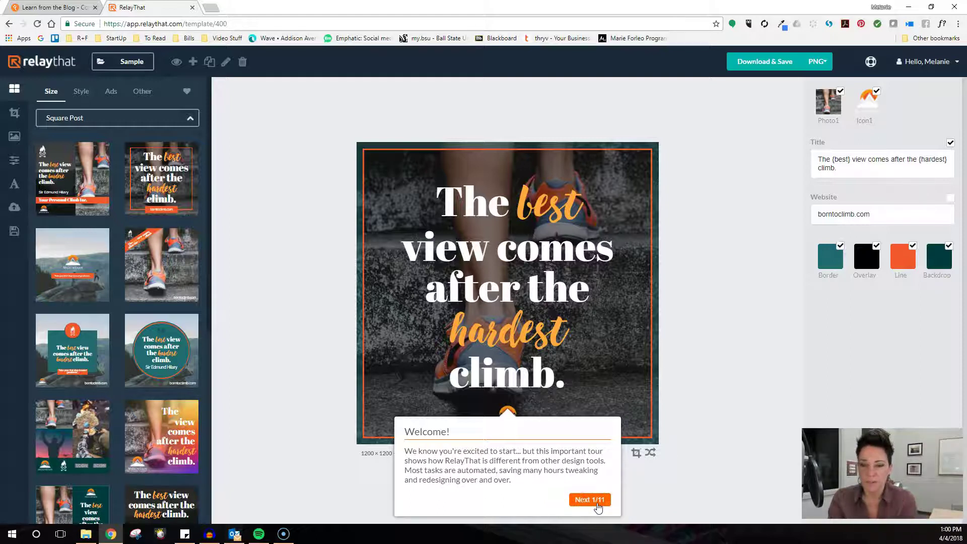
left_click(598, 507)
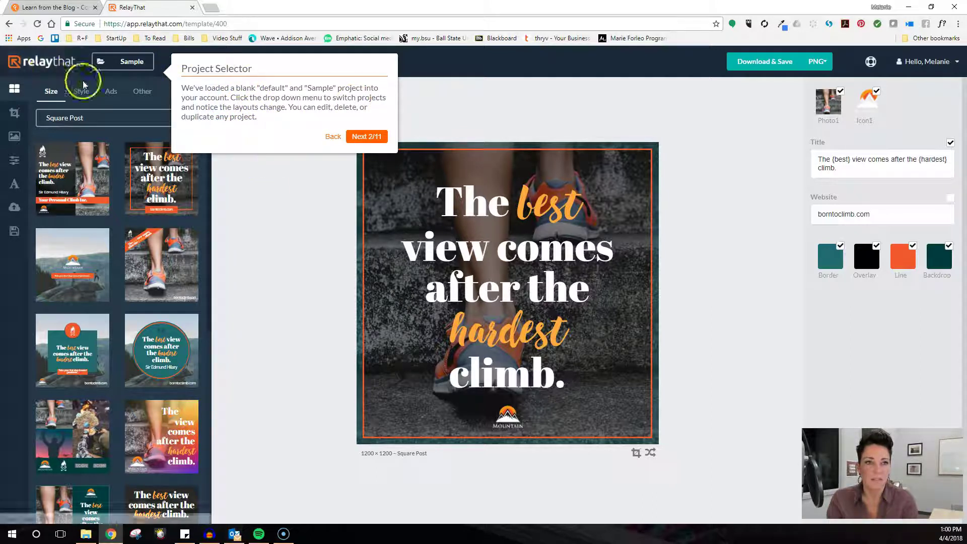
left_click(127, 65)
left_click(125, 102)
left_click(127, 63)
left_click(112, 84)
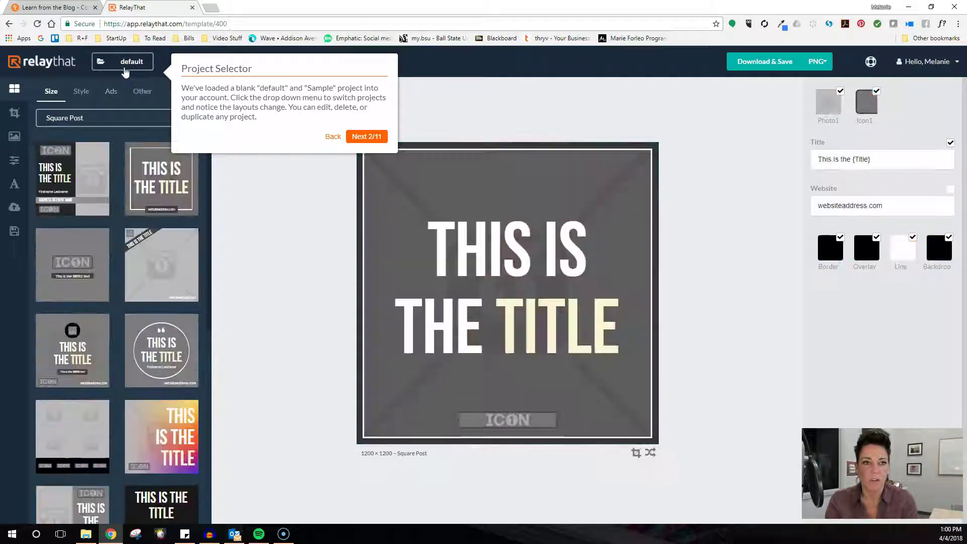
left_click(125, 70)
left_click(117, 104)
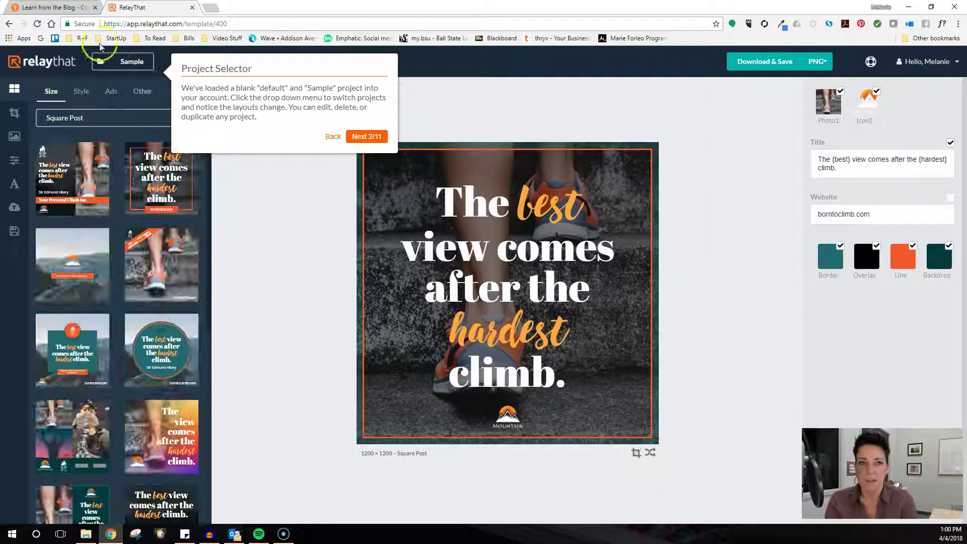
Step: Continue the tour to Layout Browser and look through the Style, Ads, Other and Size layout categories
left_click(368, 137)
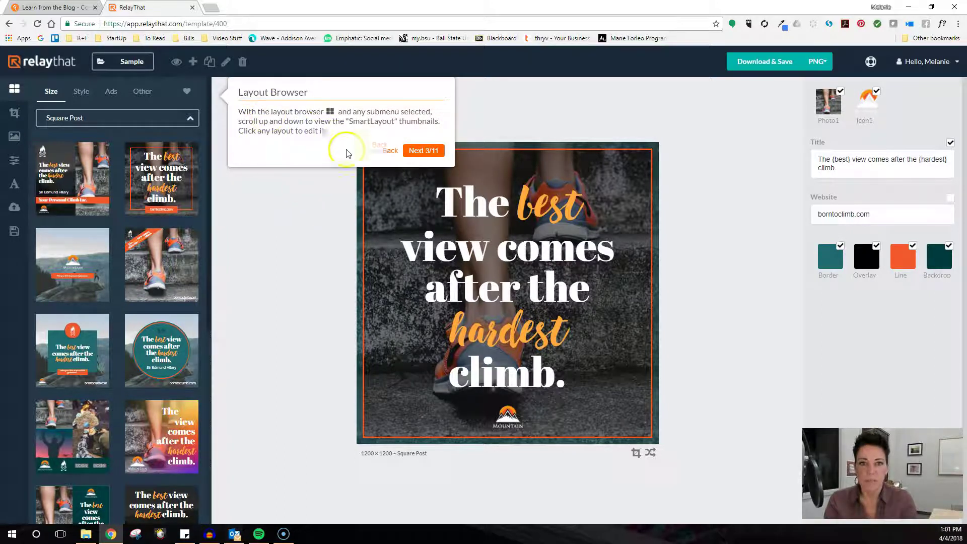
left_click(79, 94)
left_click(112, 97)
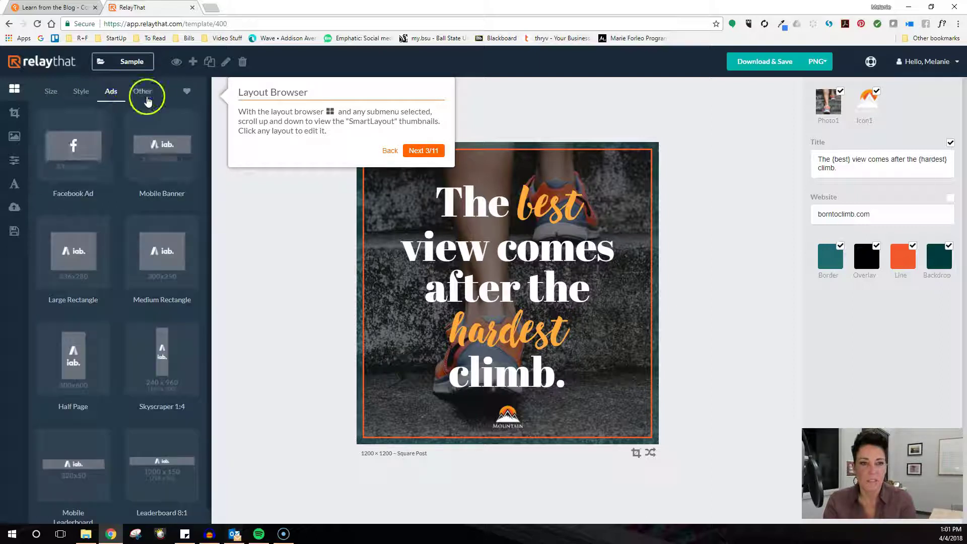
left_click(147, 99)
left_click(110, 92)
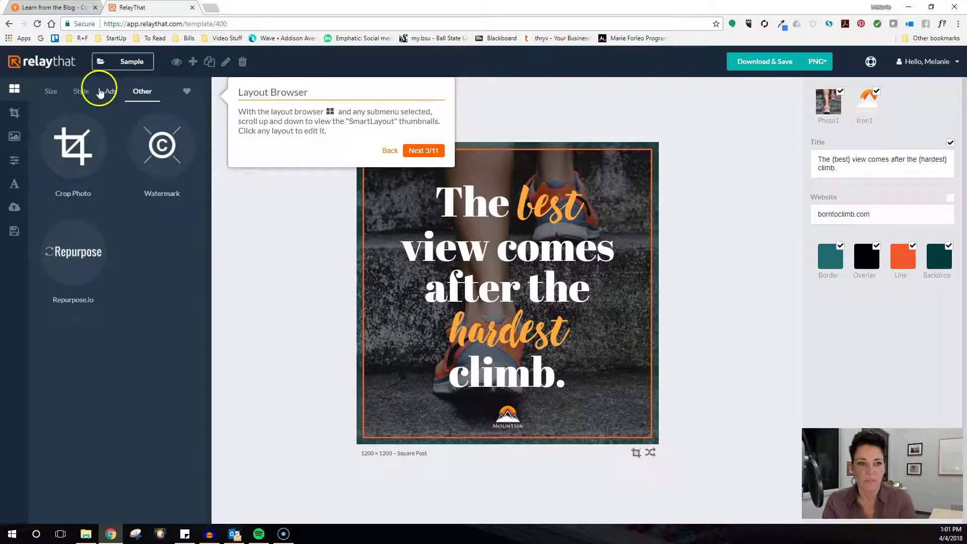
left_click(84, 91)
left_click(52, 91)
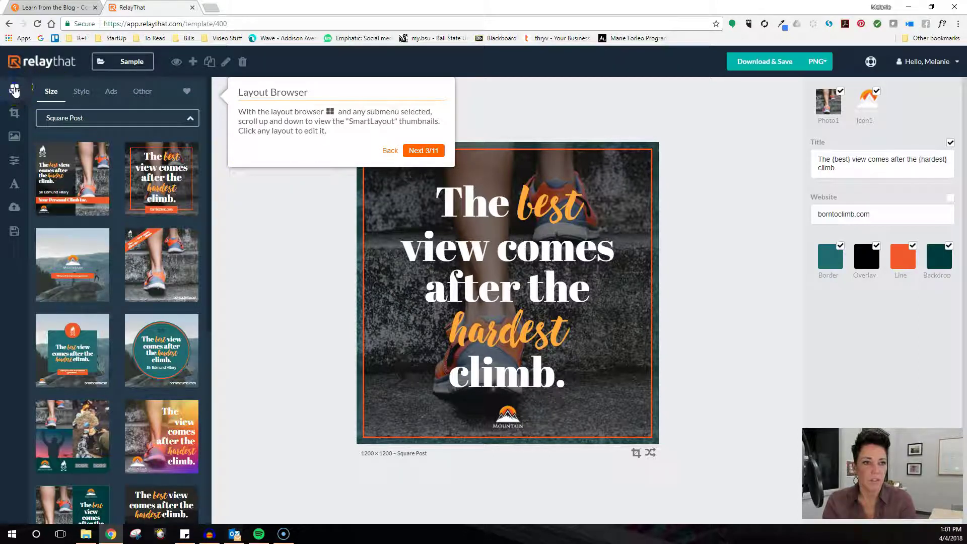
Step: Look over the resize options, the image library and the adjustment settings, and return to the layout browser
left_click(15, 113)
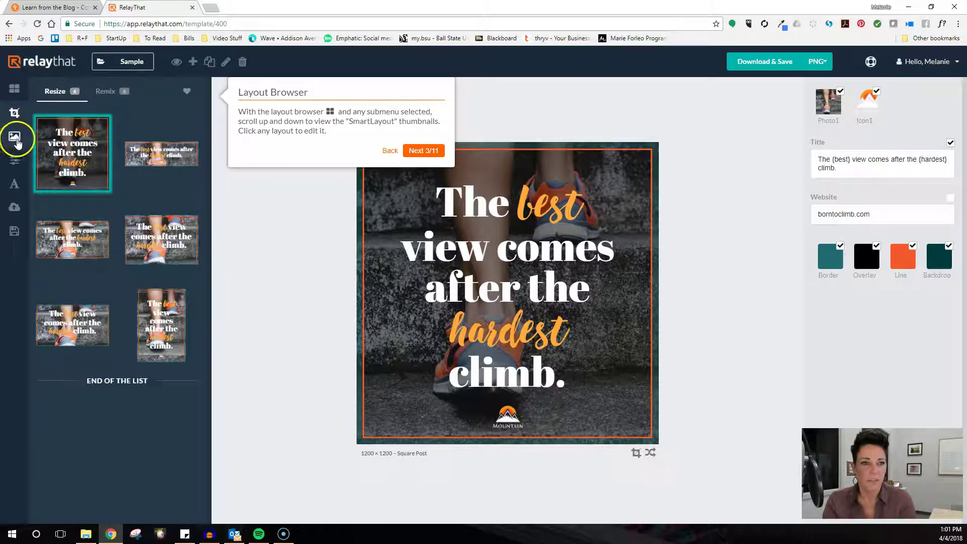
left_click(16, 89)
left_click(15, 136)
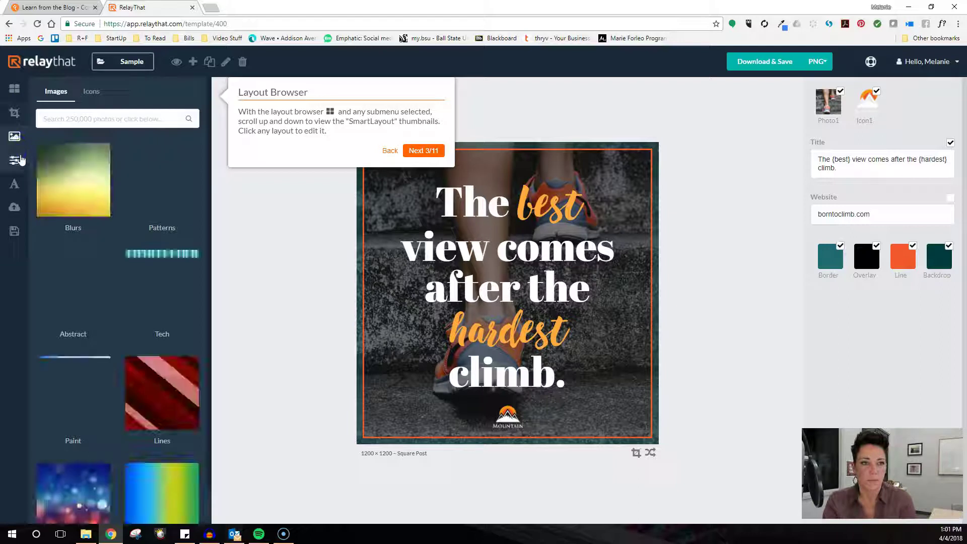
left_click(15, 158)
left_click(15, 89)
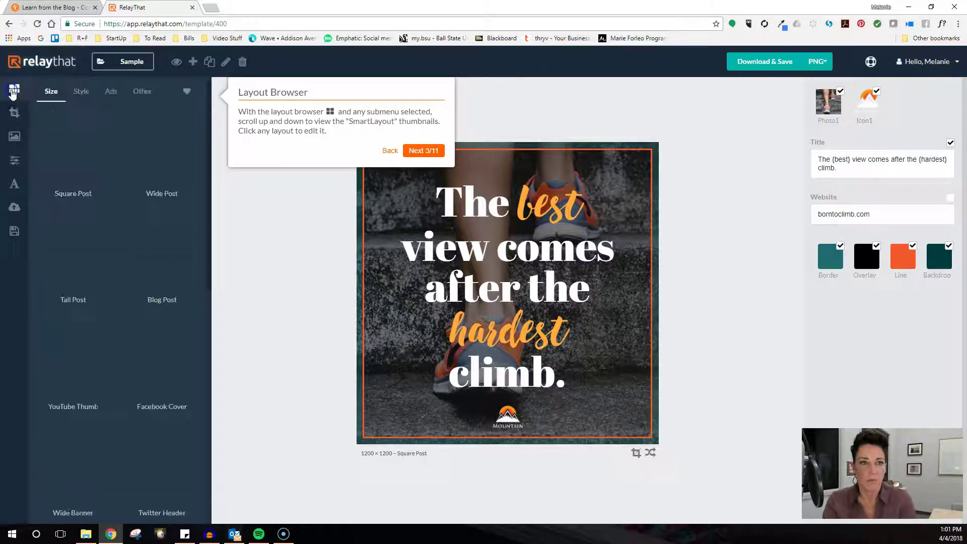
Step: Advance the guided tour through Project Management and Add/Update Assets to Asset Visibility
left_click(424, 151)
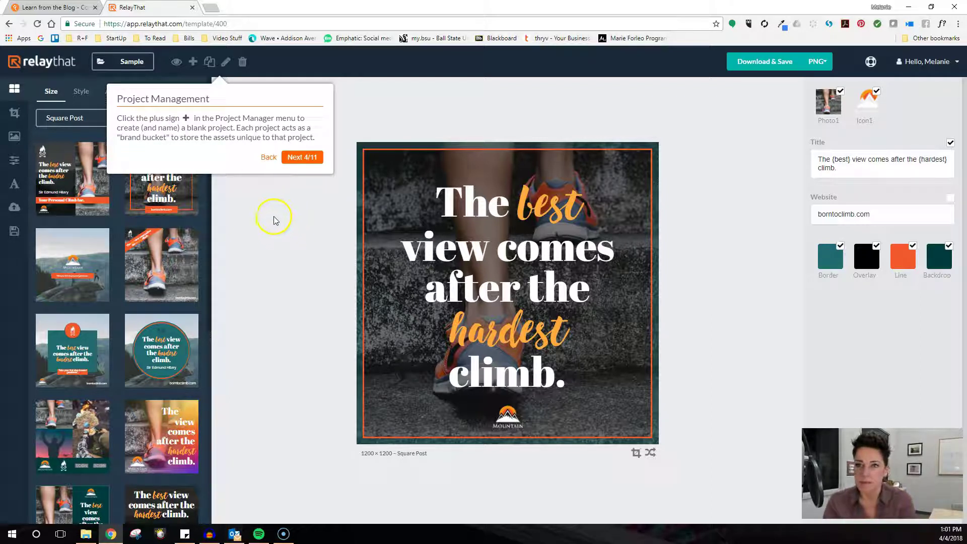
left_click(303, 159)
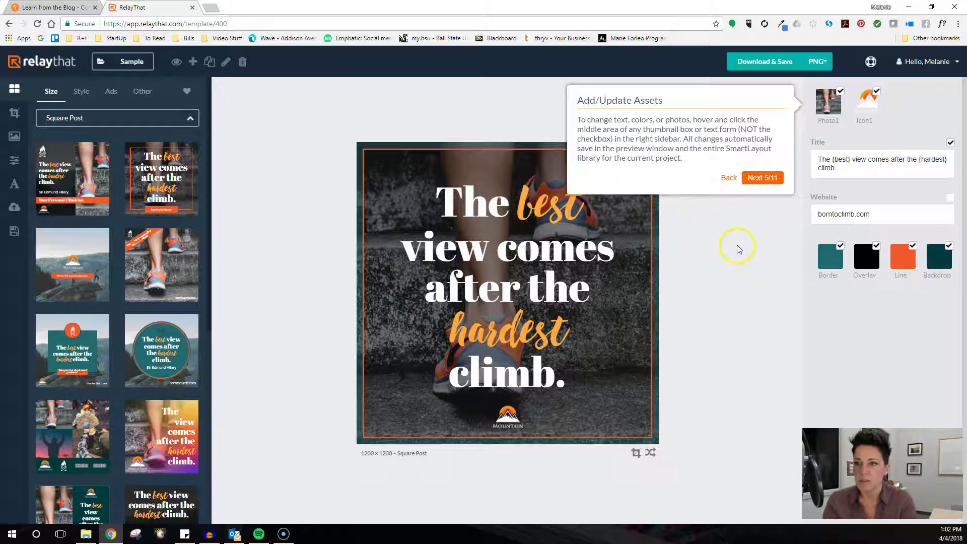
left_click(762, 178)
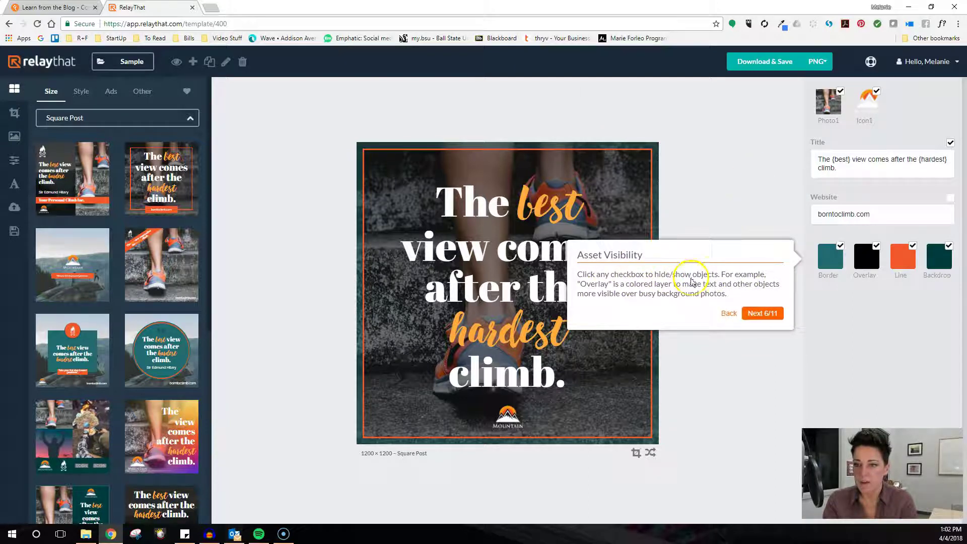
Step: Toggle the overlay and line off and back on, and hide the border of the square post
left_click(877, 246)
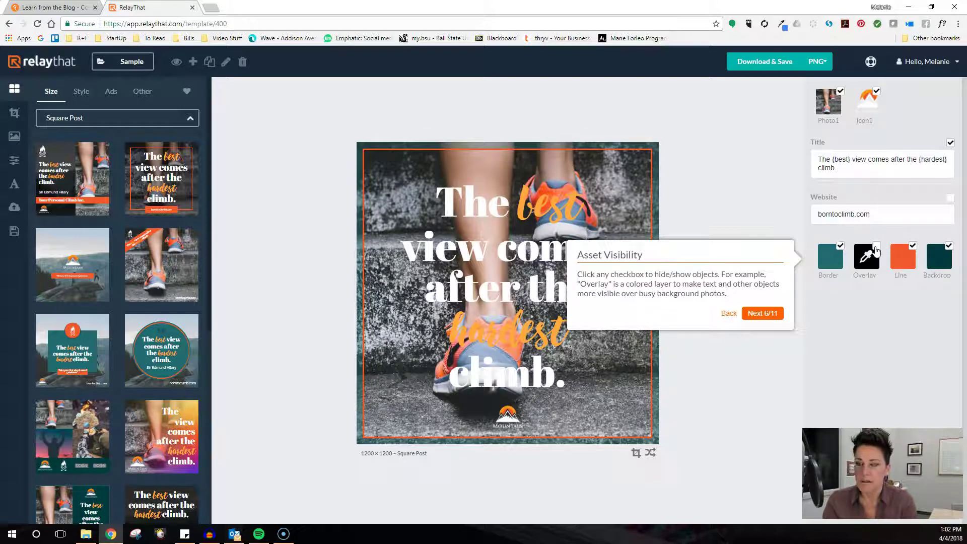
left_click(877, 247)
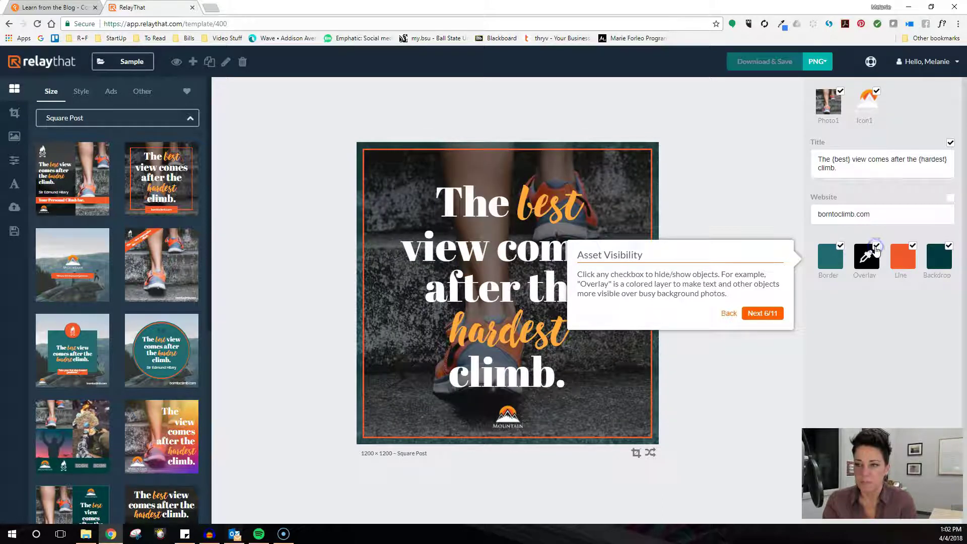
left_click(840, 246)
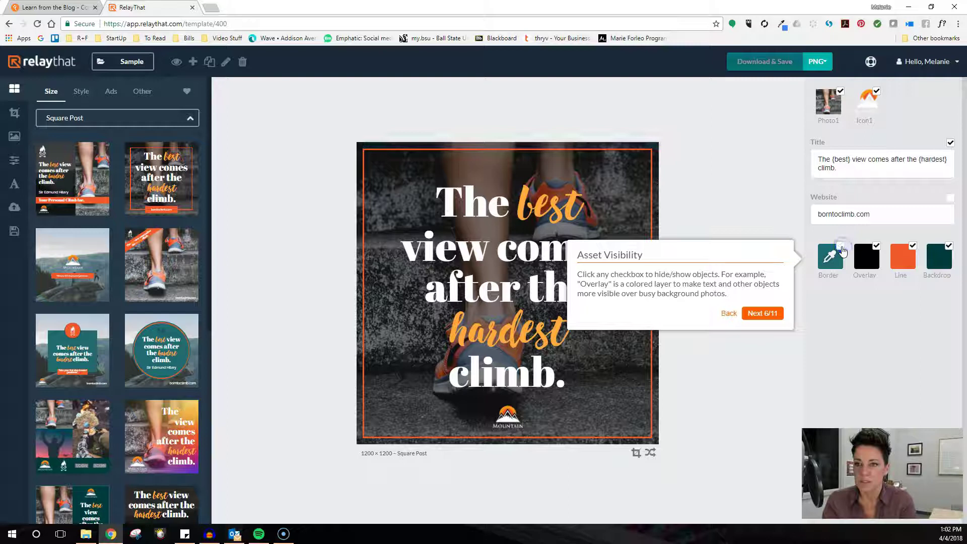
left_click(914, 249)
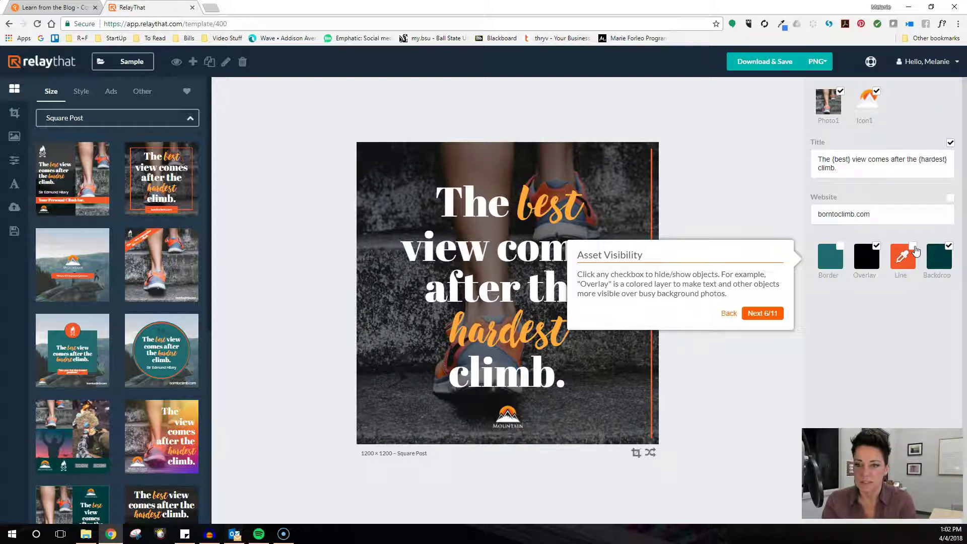
left_click(914, 248)
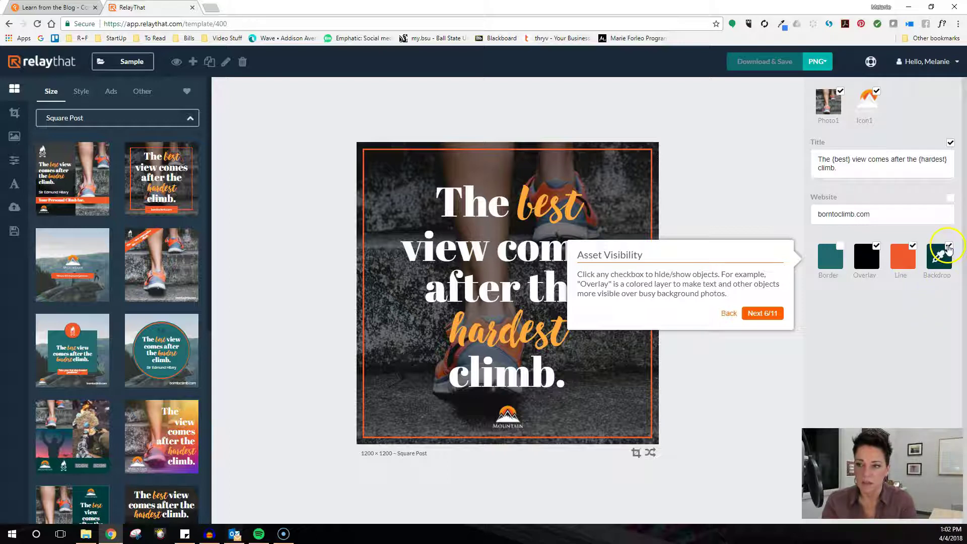
Step: Continue the tour to Layout Categories, add three Square Post layouts to the favorites and show the favorites list
left_click(764, 313)
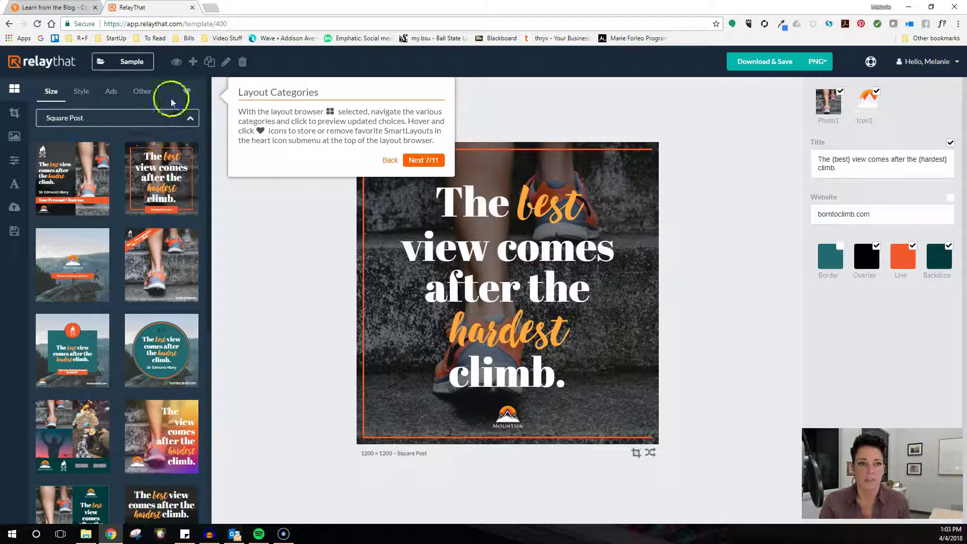
left_click(188, 92)
left_click(48, 92)
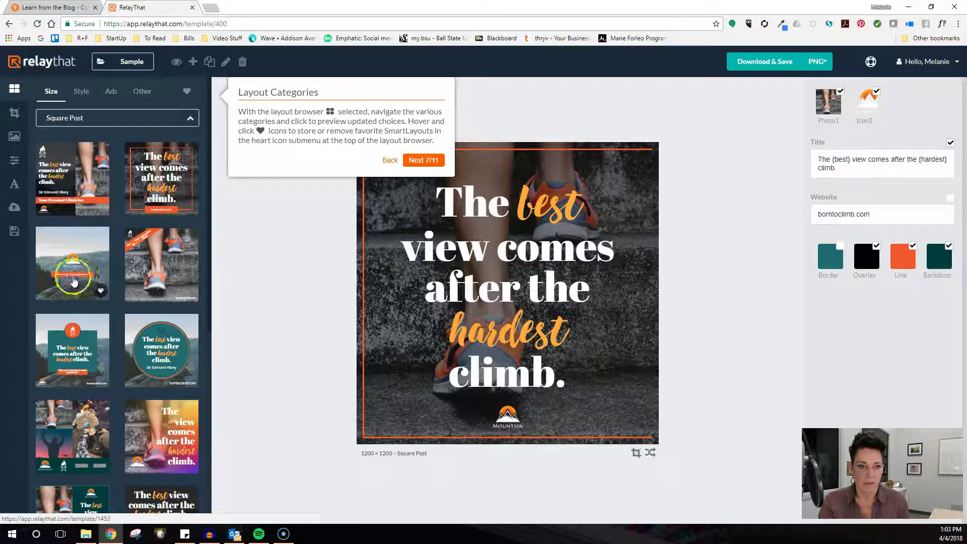
left_click(100, 294)
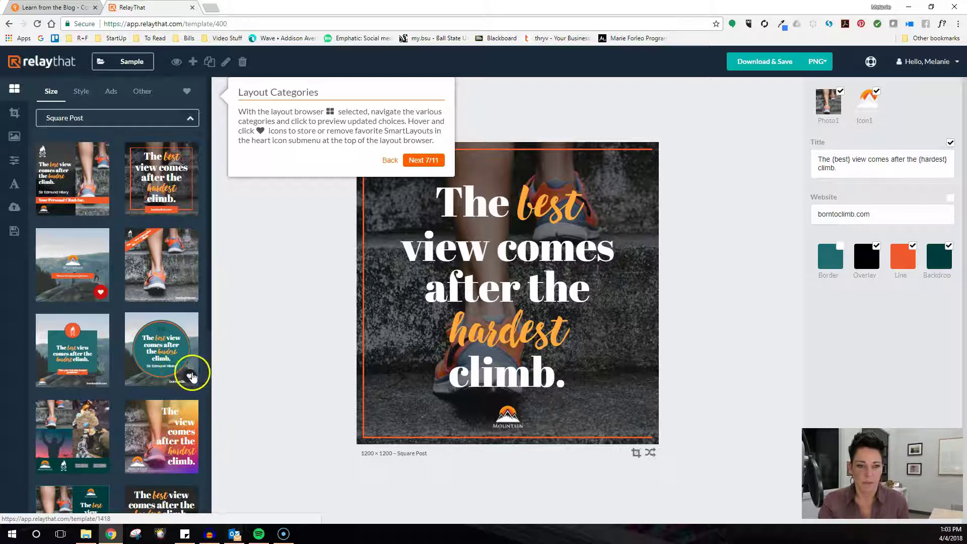
scroll(126, 403, "down", 8)
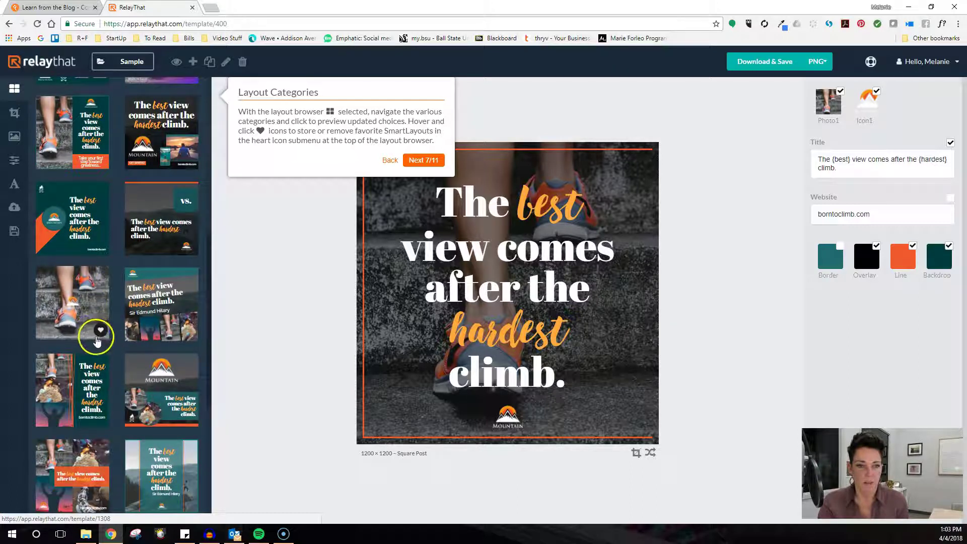
scroll(126, 302, "up", 8)
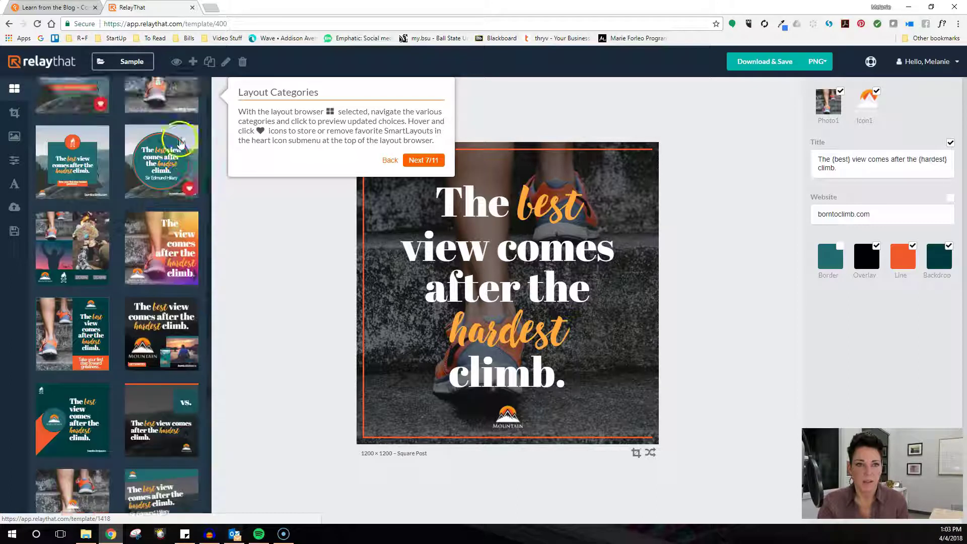
scroll(180, 121, "up", 1)
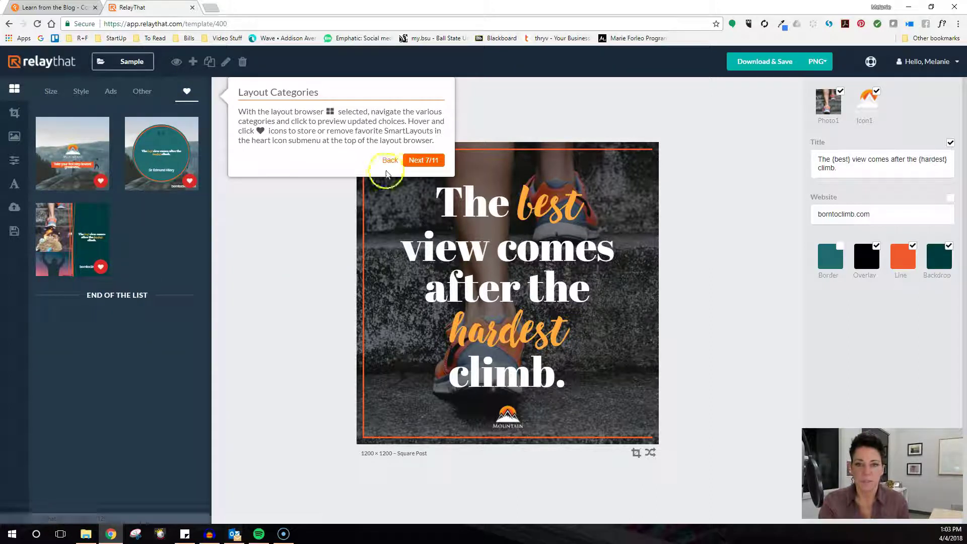
Step: Continue the tour to Resize / Remix and remix the square post into the variation with the title above the shoe and no overlay
left_click(424, 160)
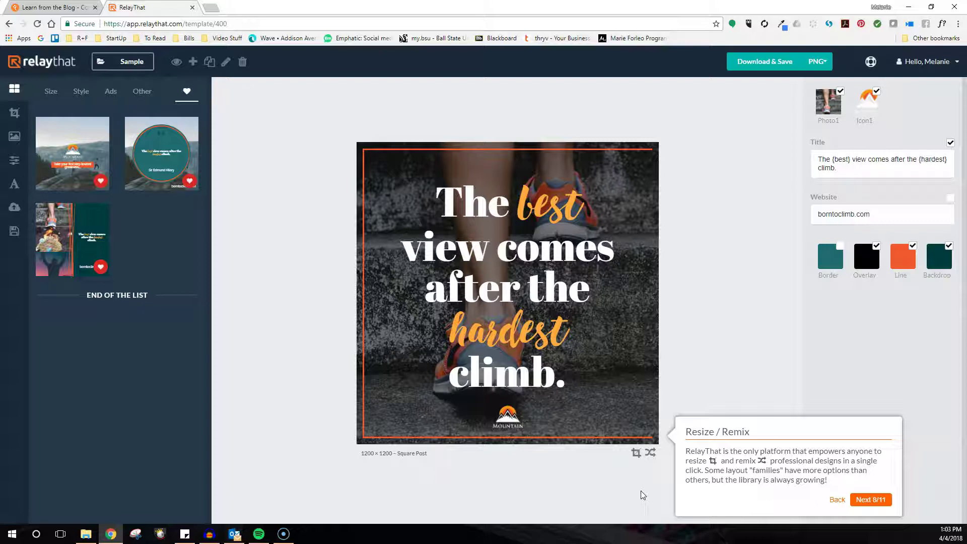
left_click(650, 454)
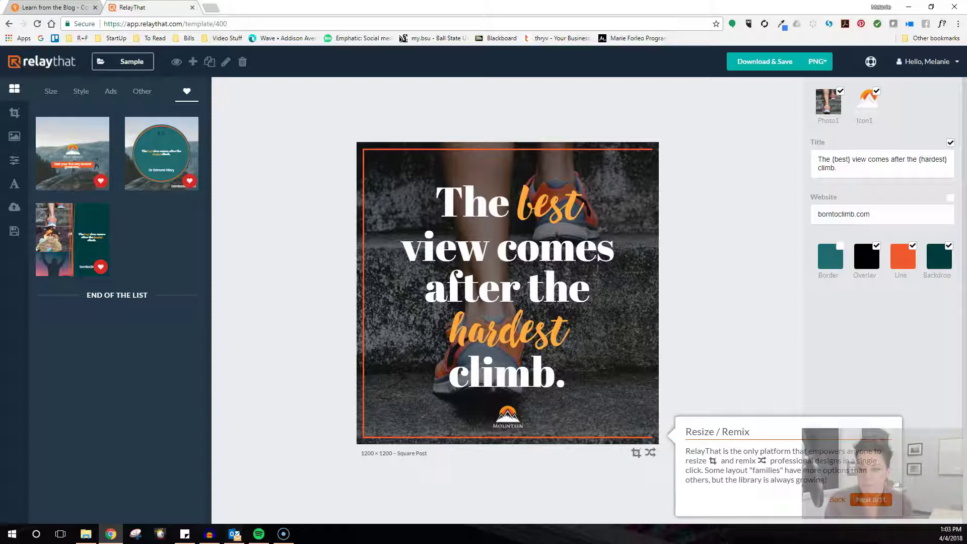
left_click(650, 456)
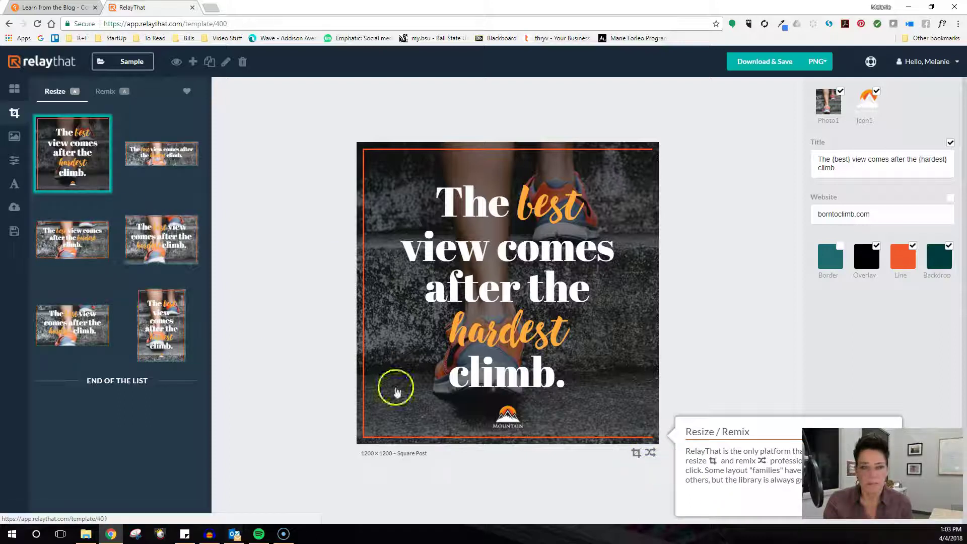
left_click(651, 455)
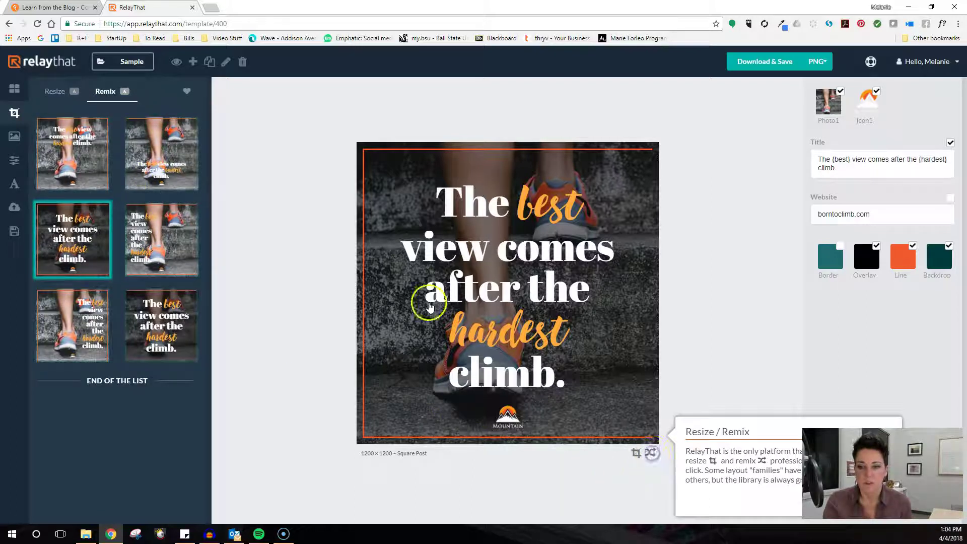
left_click(651, 453)
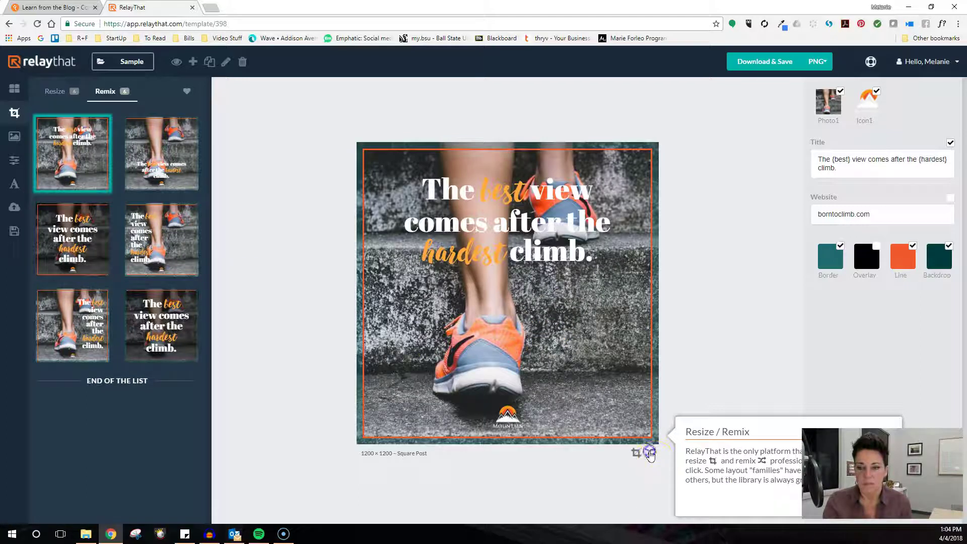
Step: Compare the remix and resize options of the square post and resize it to the 1200 × 400 Wide Banner
left_click(53, 96)
left_click(104, 91)
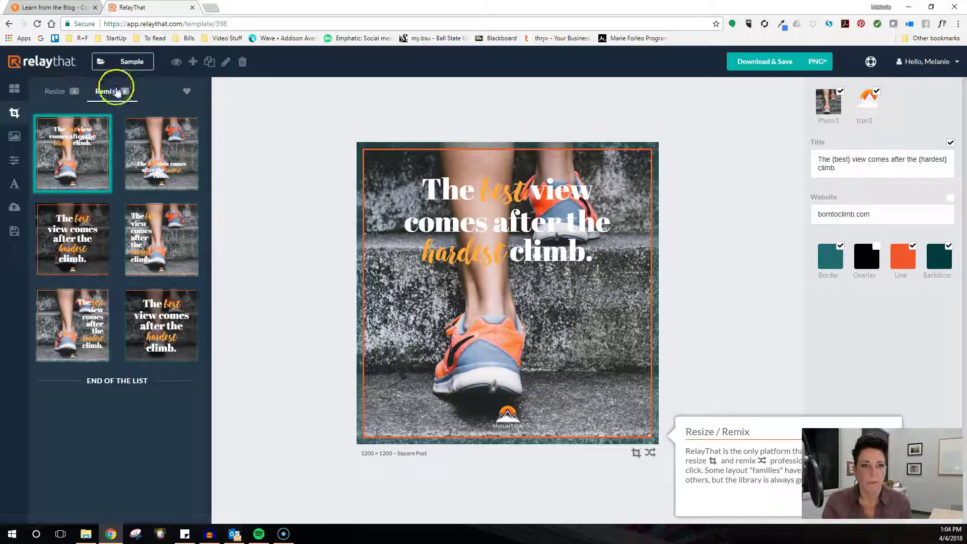
left_click(656, 454)
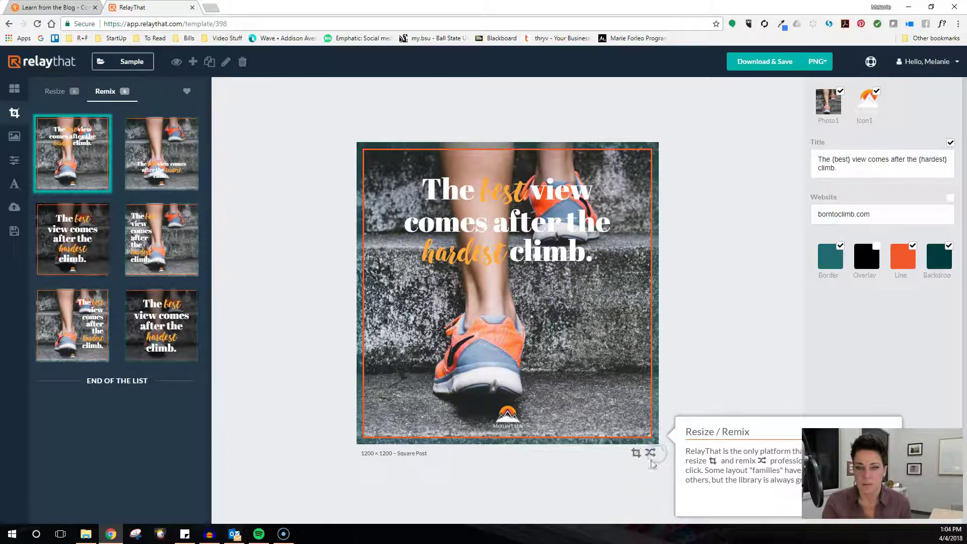
left_click(48, 96)
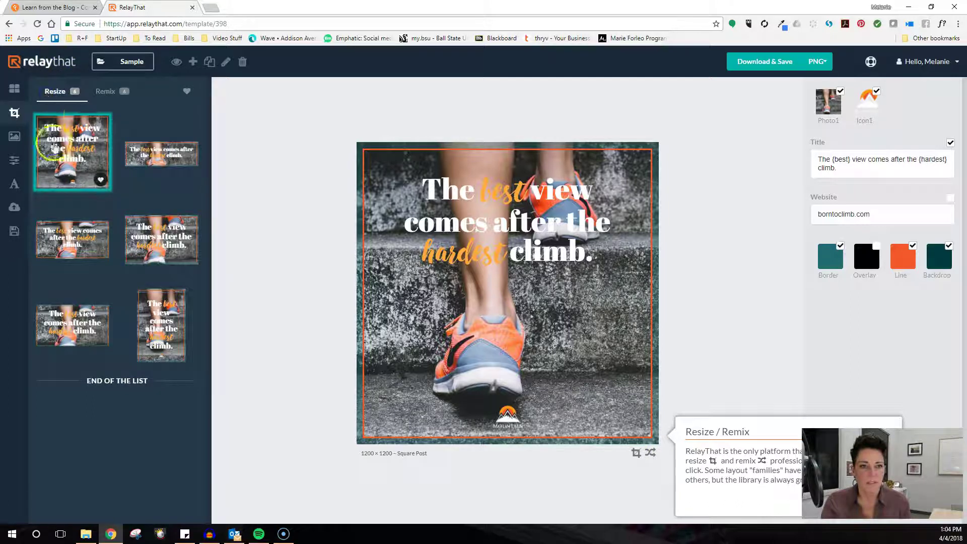
left_click(158, 152)
Step: Remix the wide banner into the variation with only the title and no icon, and return to its resize options
left_click(107, 93)
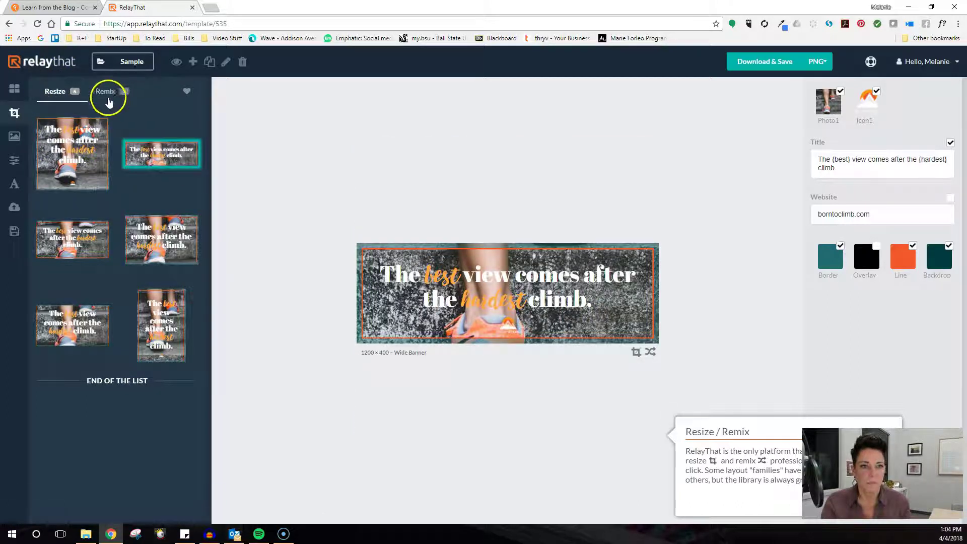
left_click(151, 158)
left_click(90, 160)
left_click(89, 158)
left_click(145, 155)
left_click(56, 92)
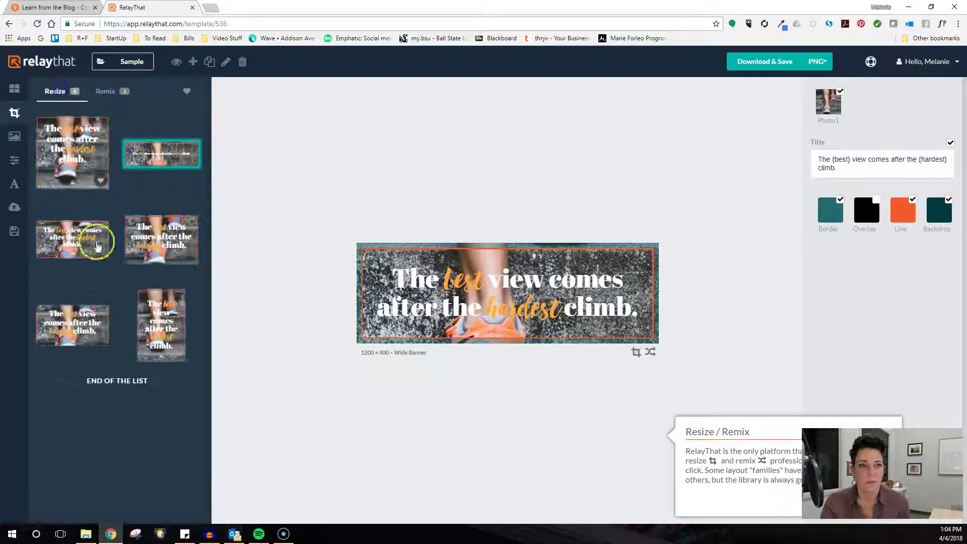
Step: Resize the wide banner to the 800 × 1200 Tall Post and try the remix with the small title low over the shoe
left_click(161, 336)
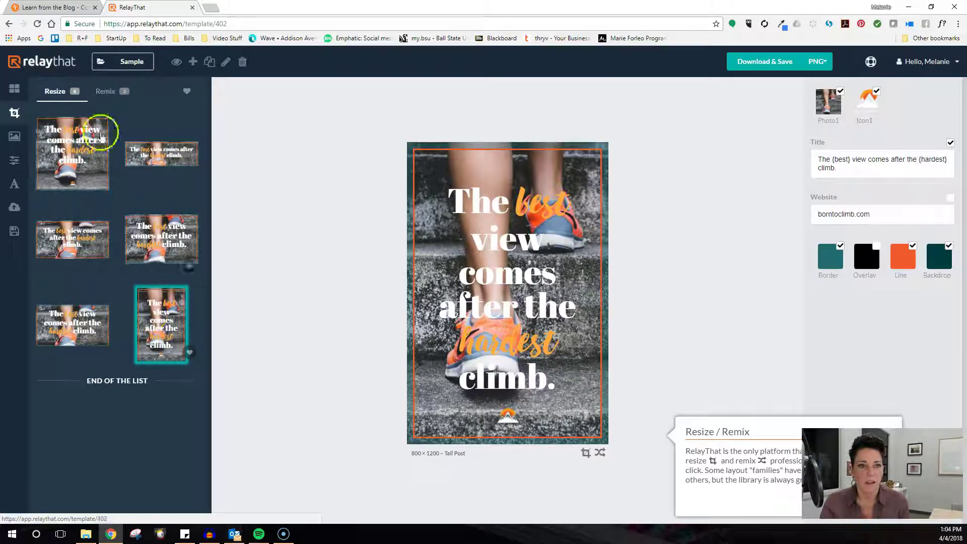
left_click(106, 92)
left_click(73, 238)
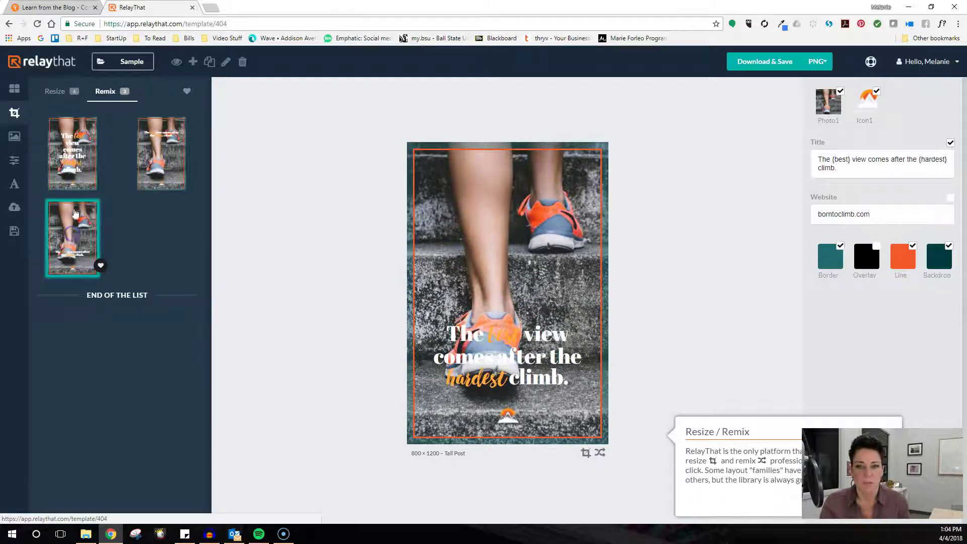
Step: Switch the tall post back to the large-title remix, return to its resize options and turn on the black overlay
left_click(72, 126)
left_click(53, 92)
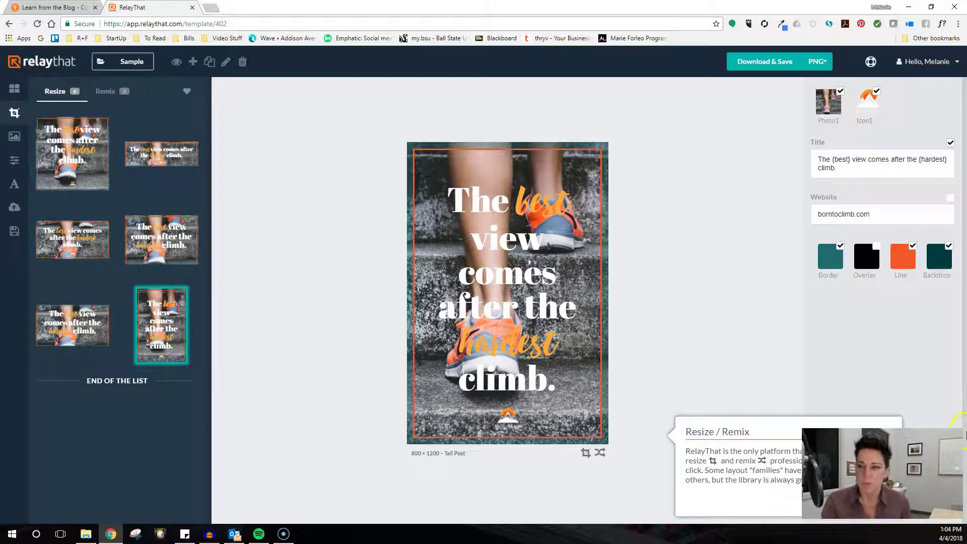
left_click(877, 247)
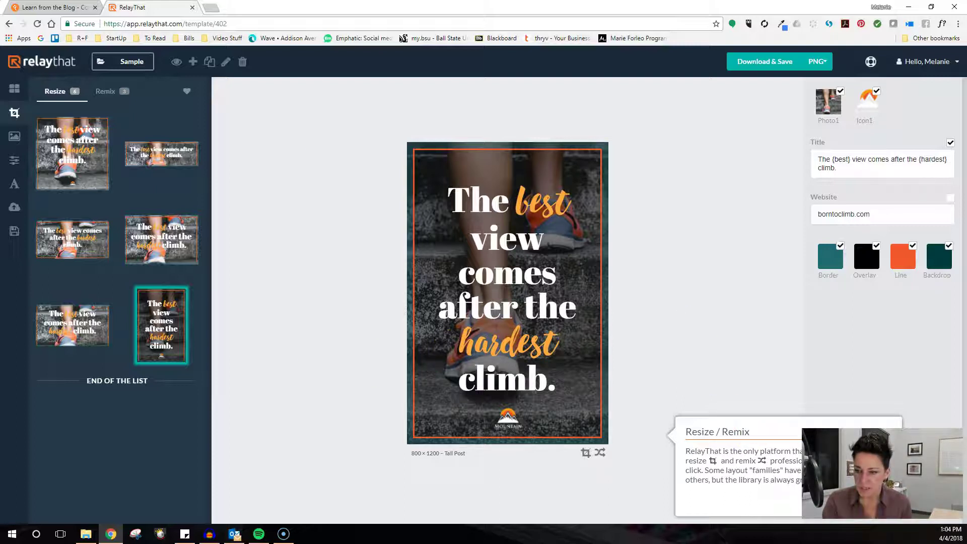
Step: Continue the tour to Download & Save and view the available download file formats
left_click_drag(708, 417, 676, 396)
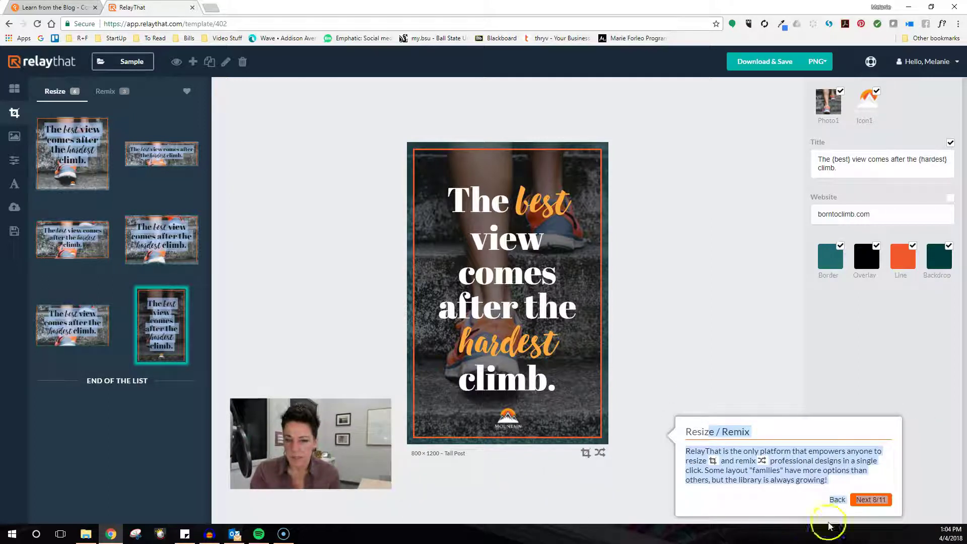
left_click(872, 500)
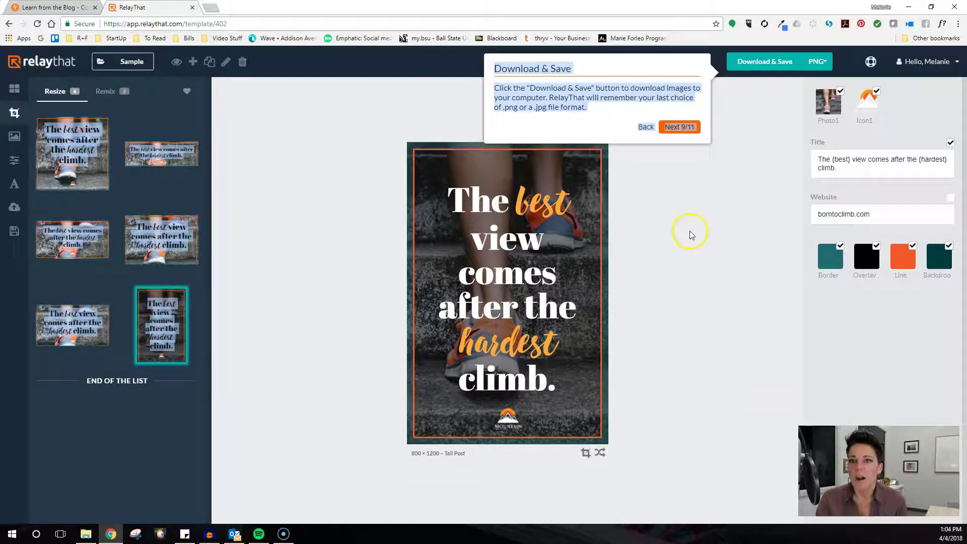
left_click(703, 250)
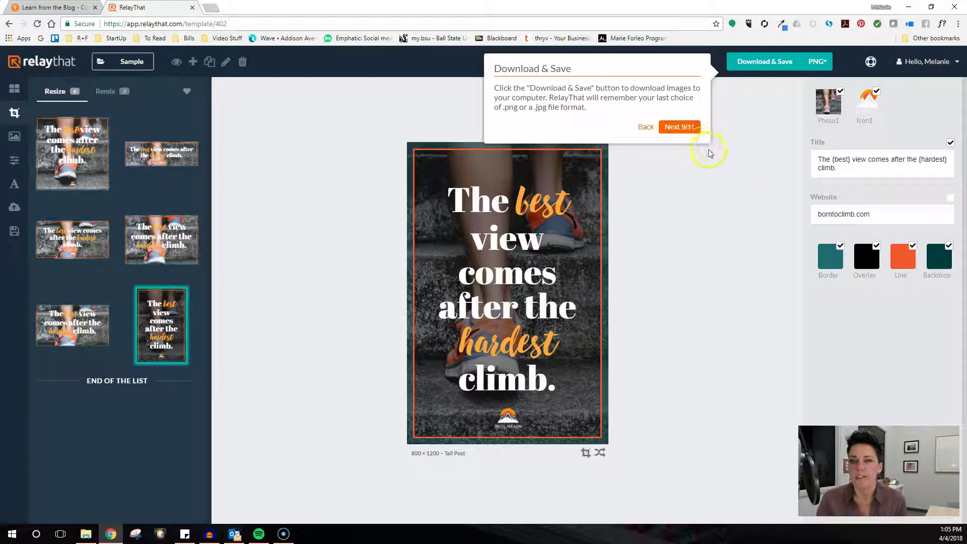
left_click(821, 70)
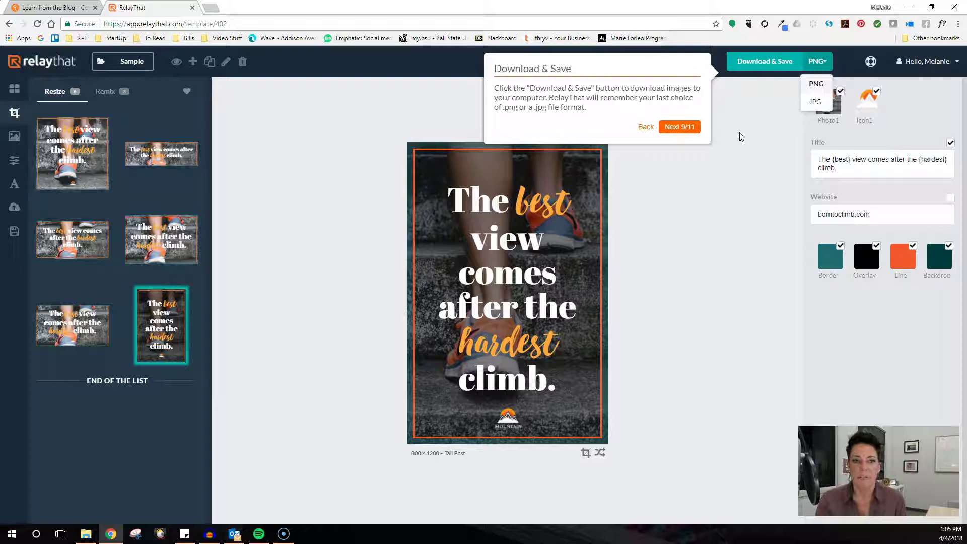
left_click(740, 149)
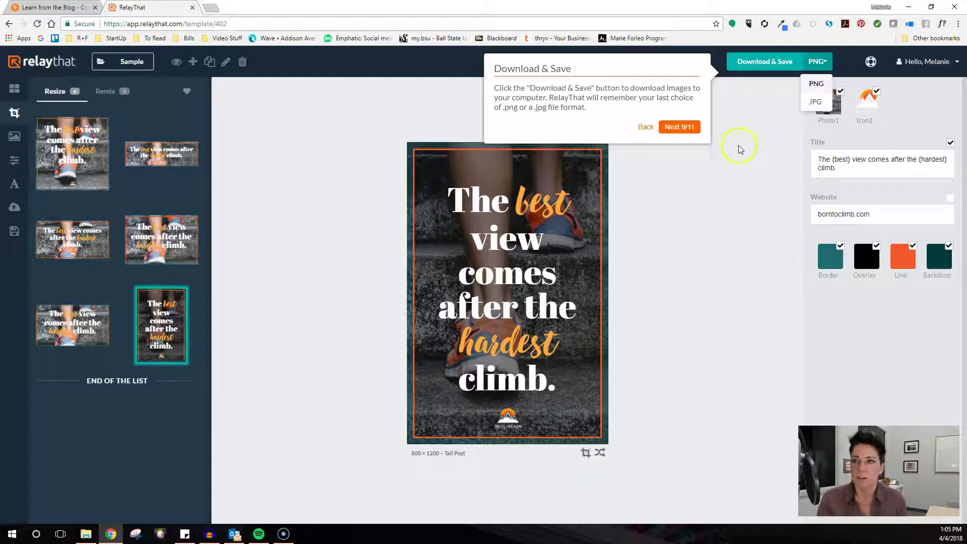
Step: Continue the tour to Saved Designs and check the project designs and all saved designs lists
left_click(680, 127)
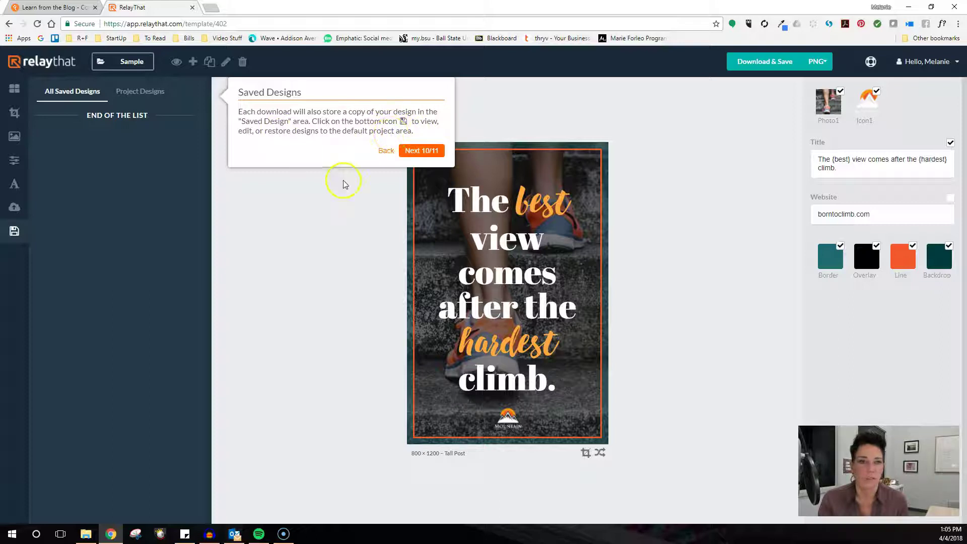
left_click(123, 97)
left_click(92, 99)
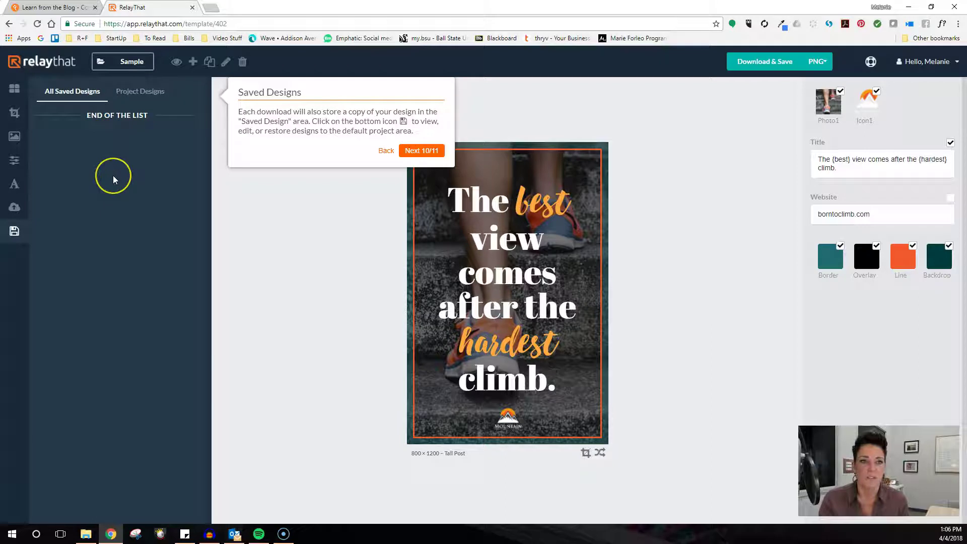
Step: Continue to the tour's Learn More page and finish the tour
left_click(428, 151)
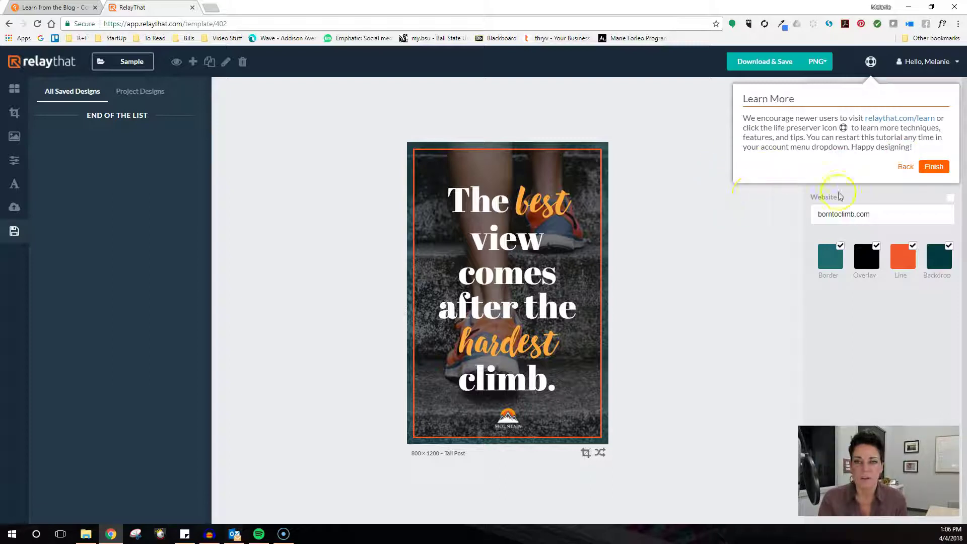
left_click(930, 167)
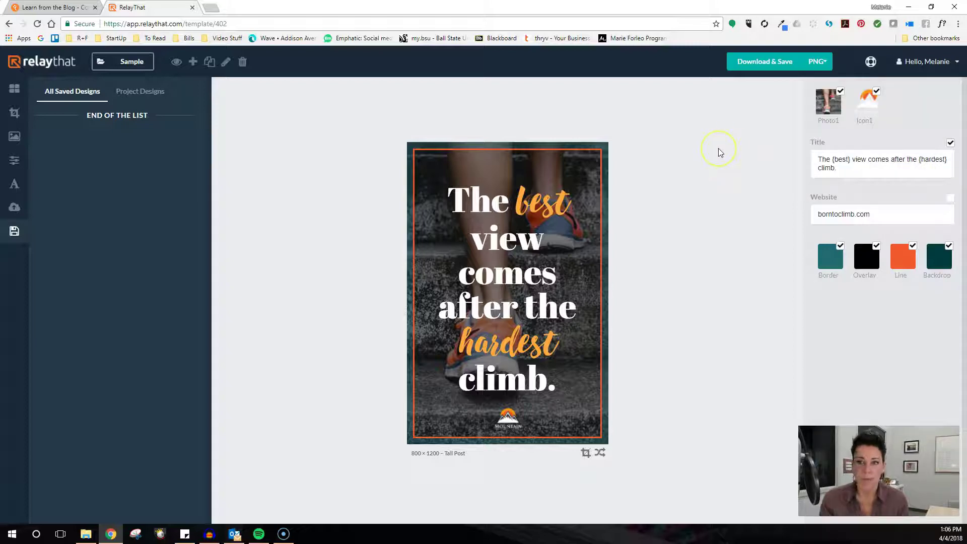